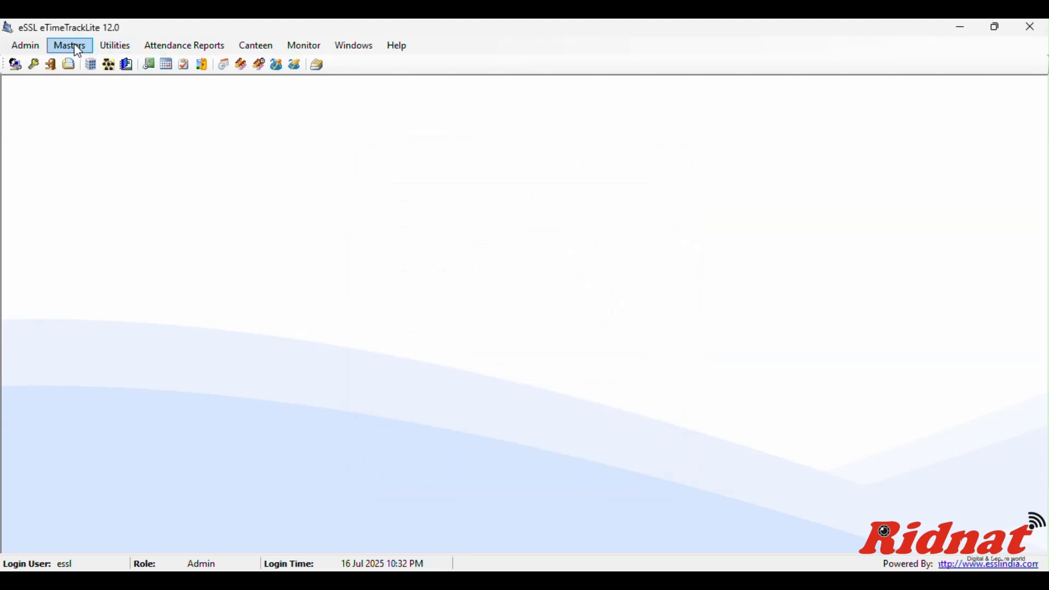
Step: Open the master settings and try switching the Fixed Shift option on and off, leaving it enabled
click(75, 50)
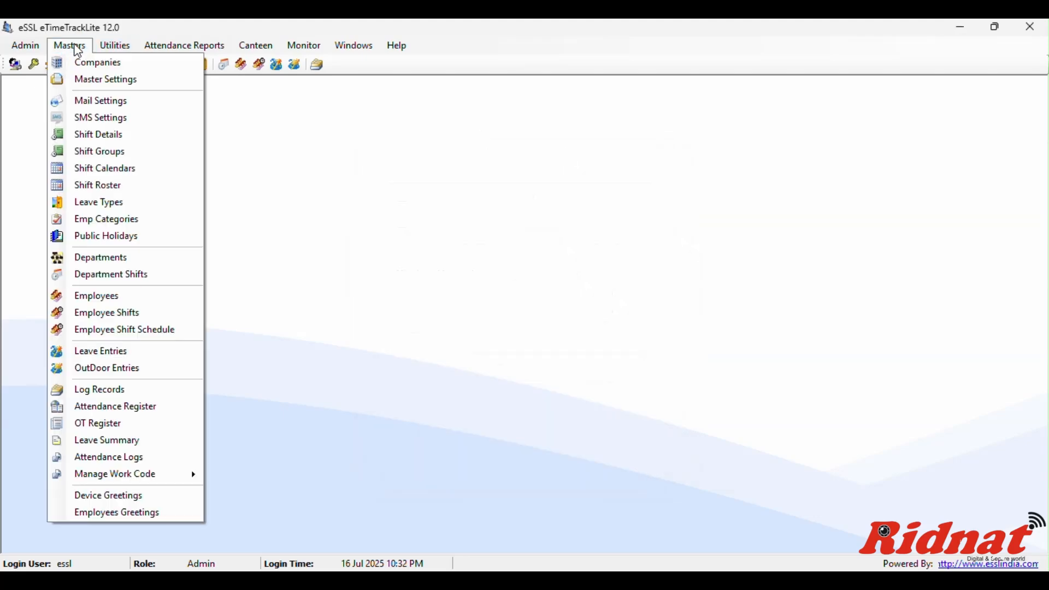
click(82, 81)
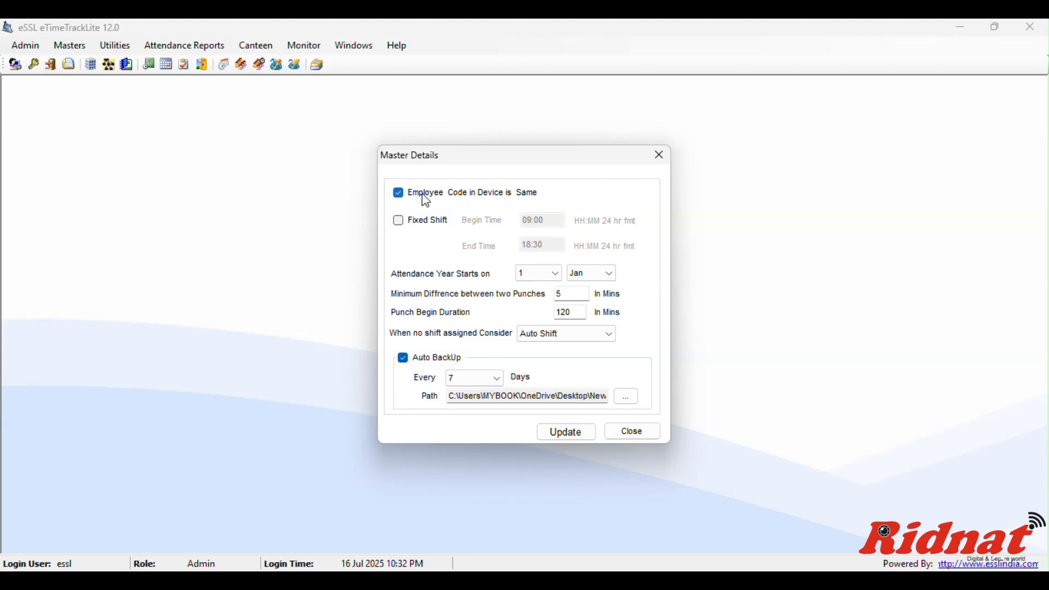
click(400, 221)
click(400, 221)
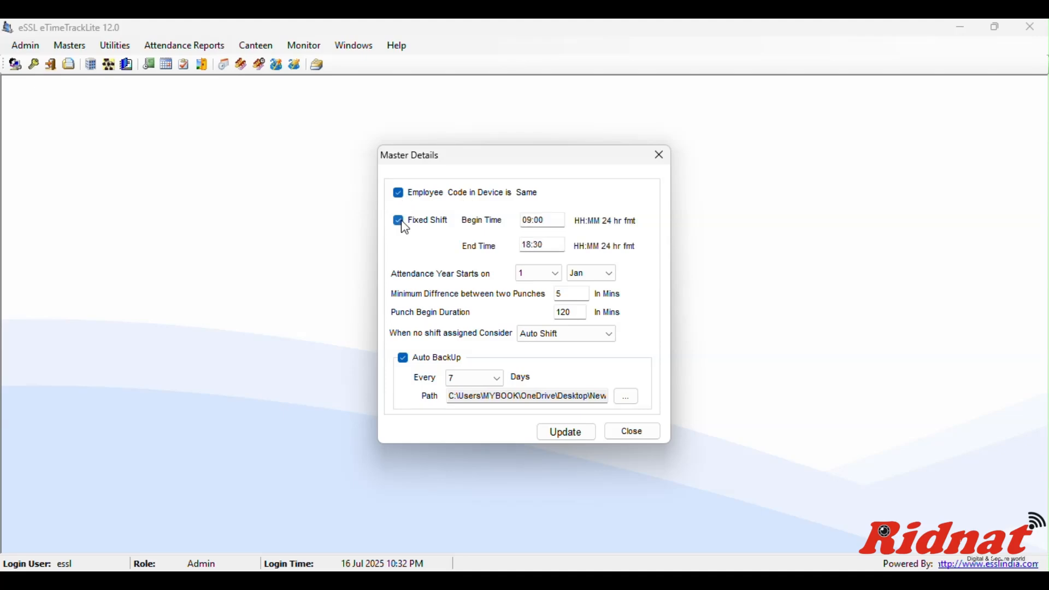
click(403, 224)
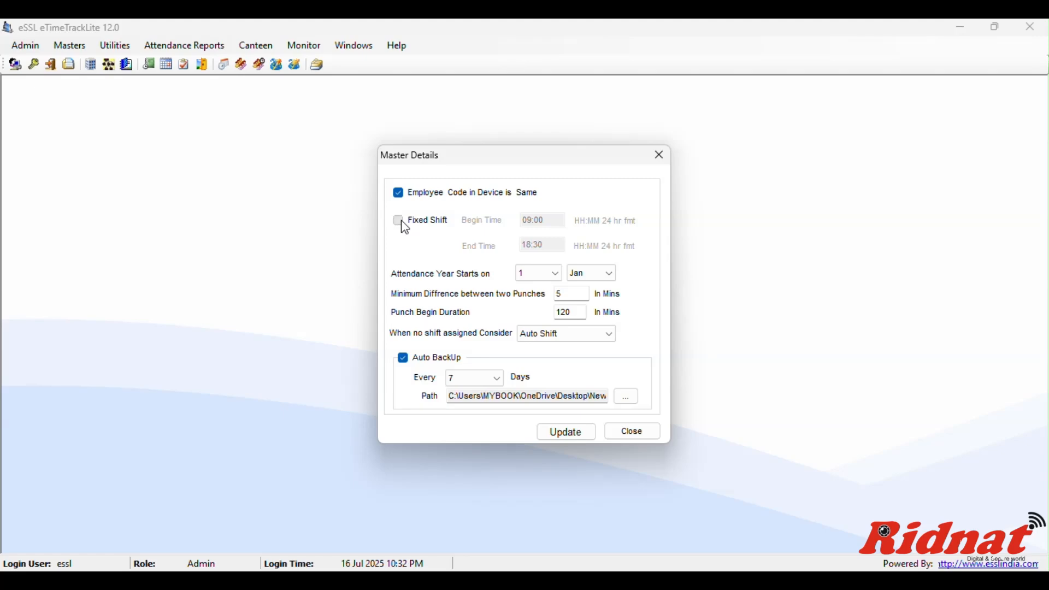
click(404, 227)
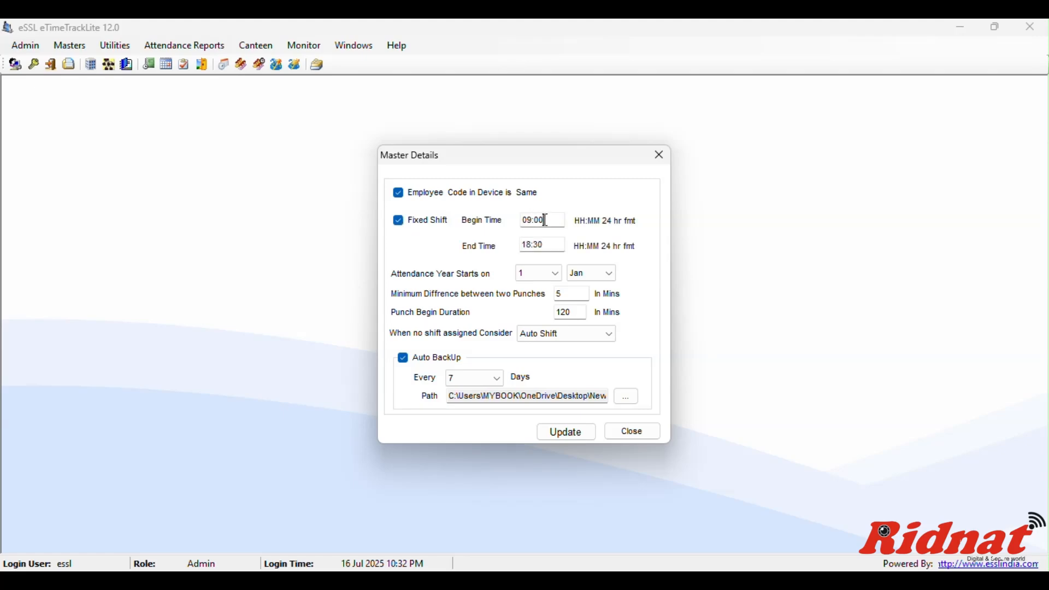
Step: Try a fixed shift from 10:00 to 17:00, disable Fixed Shift and close the master settings without updating
drag(546, 221, 512, 221)
text(10:00)
drag(549, 244, 524, 246)
text(17:00)
click(399, 222)
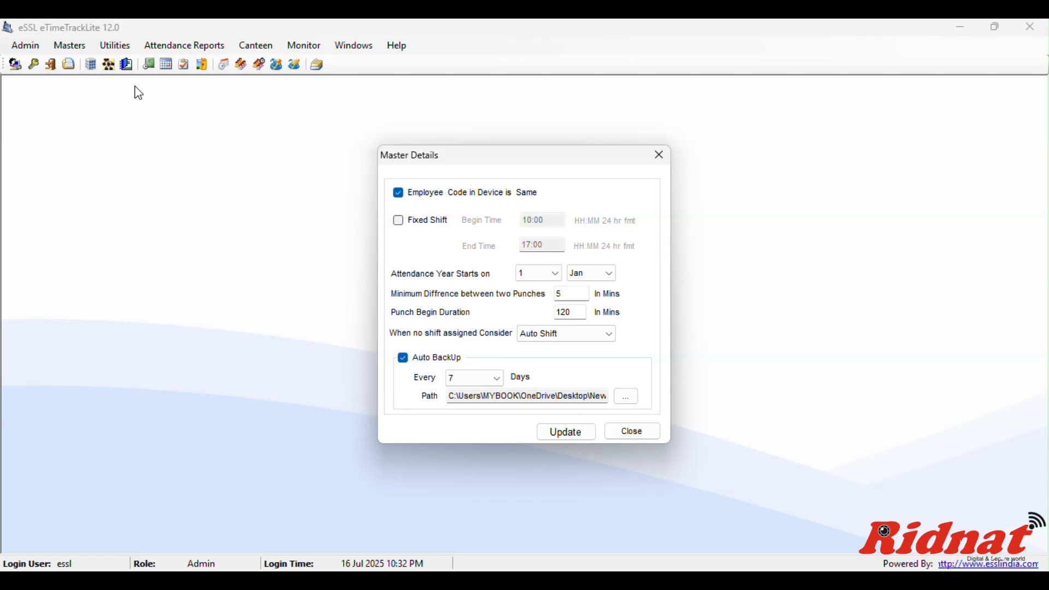
click(614, 431)
Step: View the defined shifts in the shift details list and close it
click(71, 47)
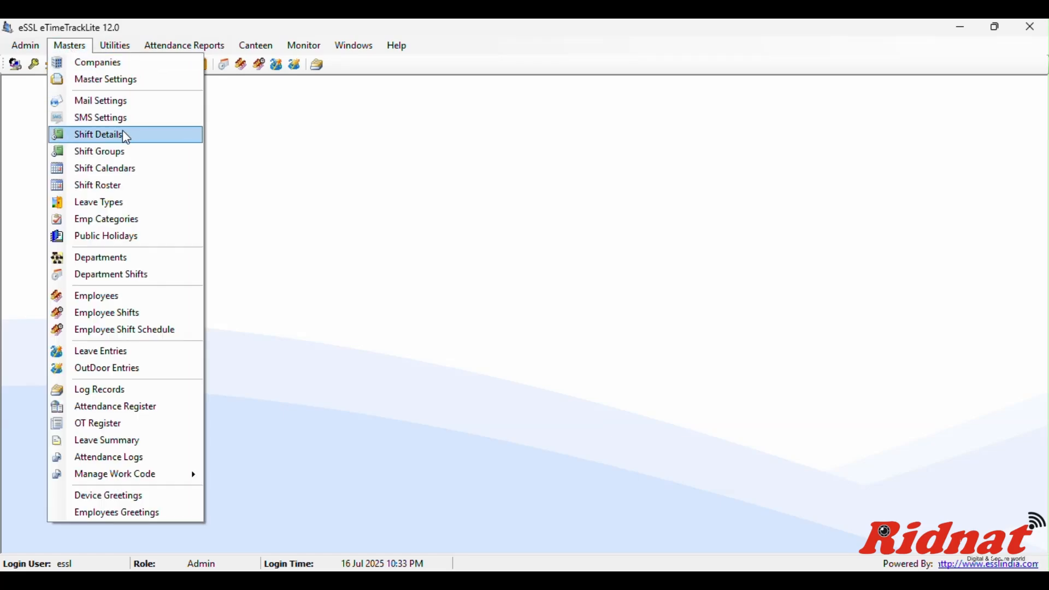
click(104, 136)
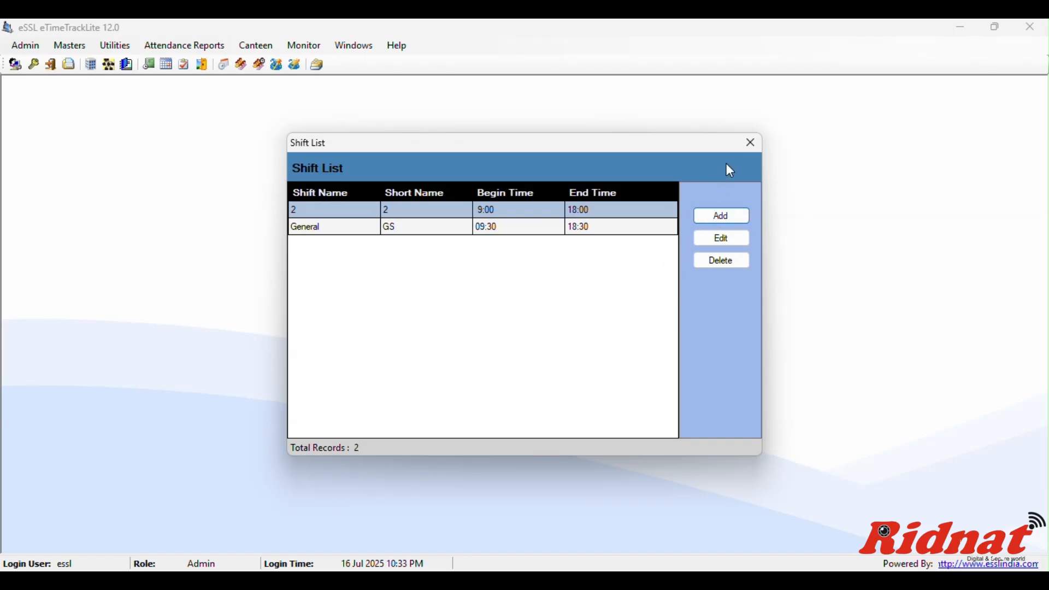
click(757, 142)
Step: Reopen the master settings and set the attendance year's starting month to Apr
click(80, 48)
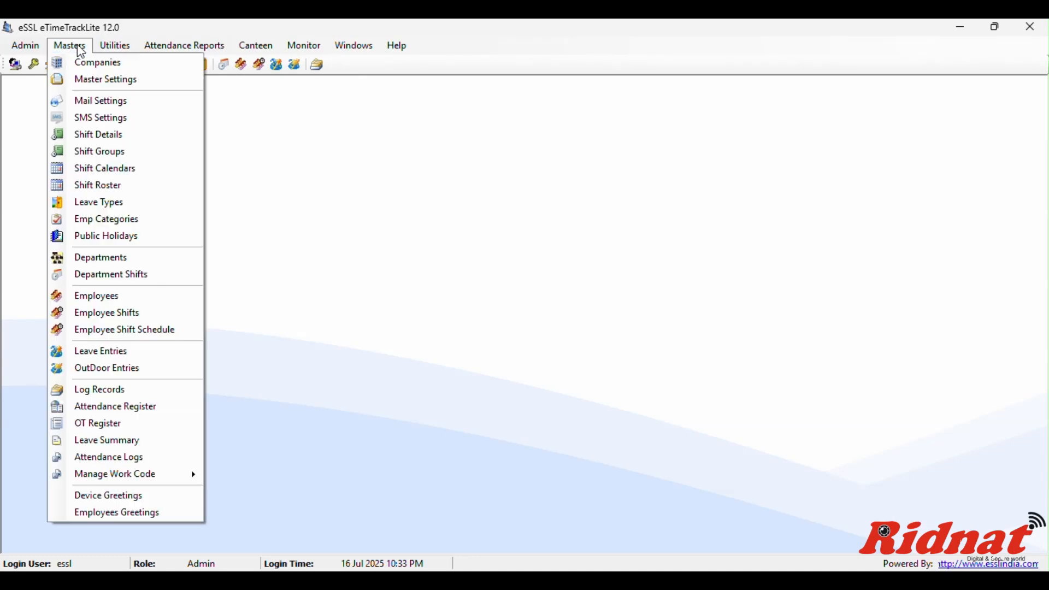
click(97, 78)
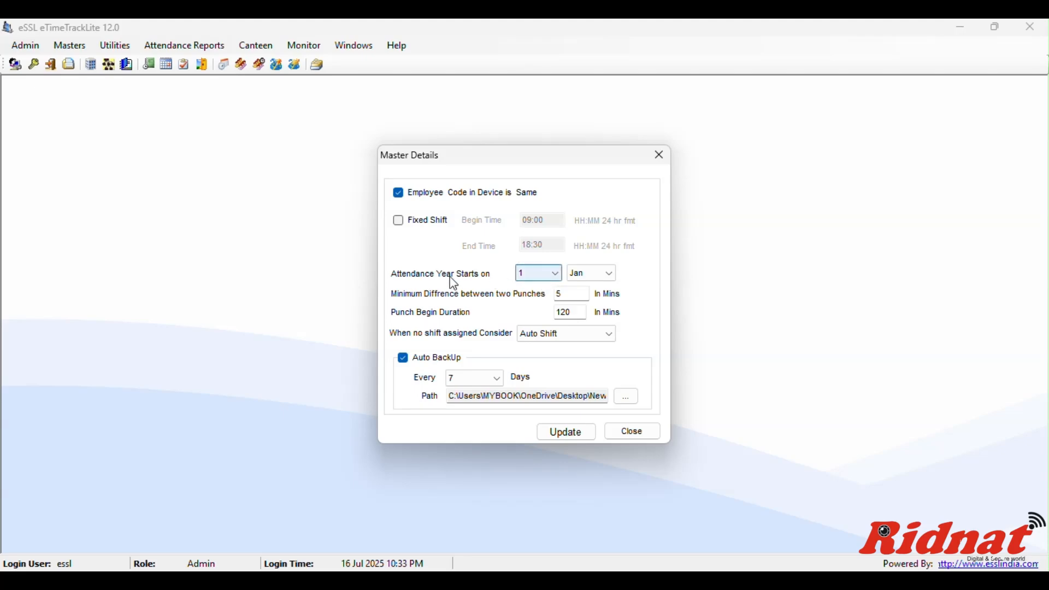
click(573, 280)
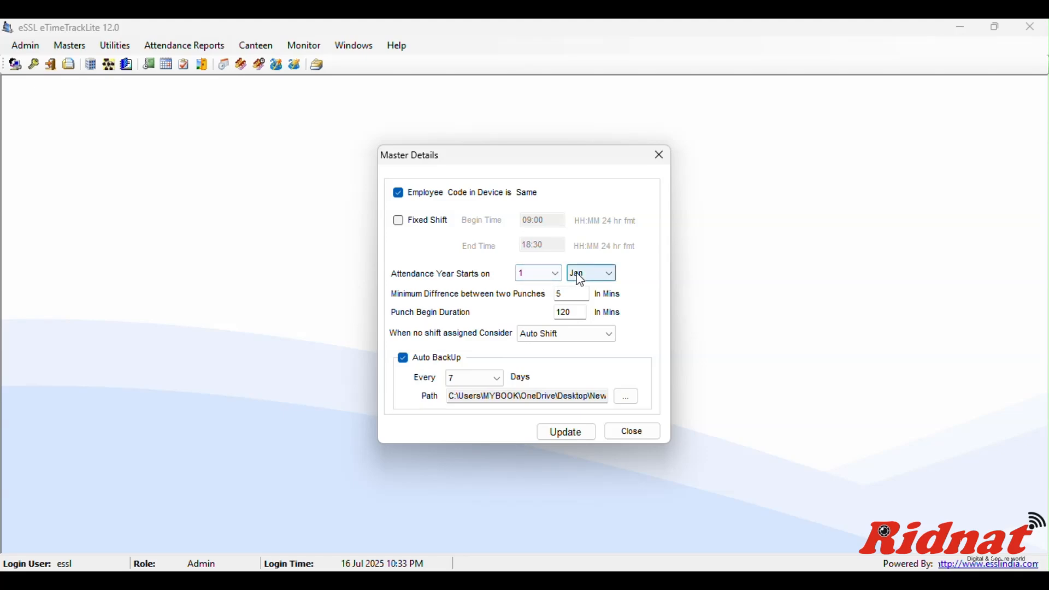
click(588, 322)
Step: Try 6 minutes as the minimum difference between two punches and return it to 5 minutes
double_click(571, 293)
click(572, 293)
text(6)
key(BackSpace)
key(BackSpace)
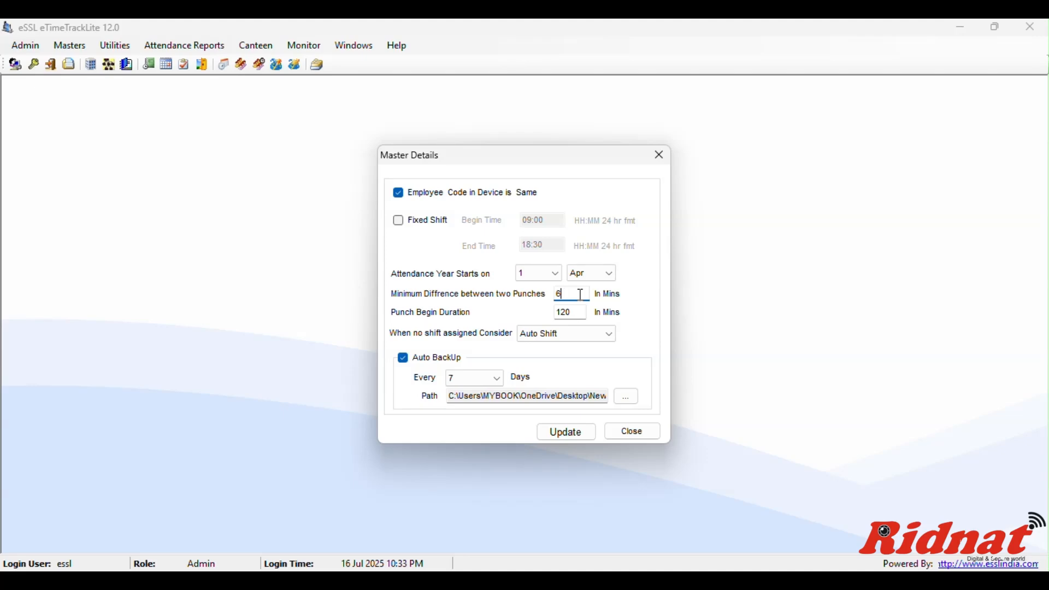
key(BackSpace)
text(5)
Step: Enable Fixed Shift and set the punch begin duration to 60 minutes
click(579, 312)
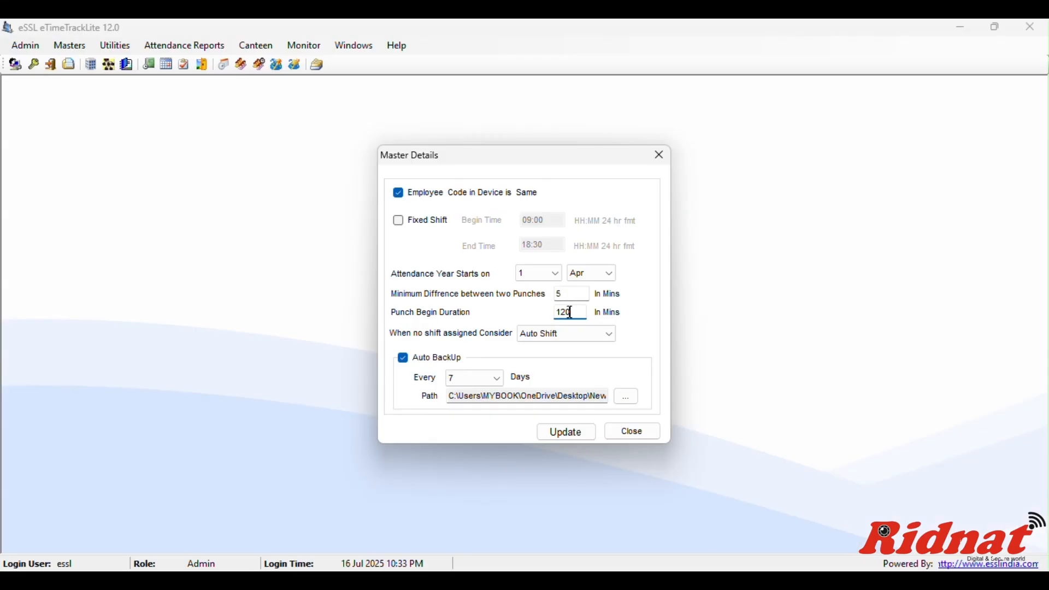
double_click(560, 312)
click(558, 313)
click(420, 221)
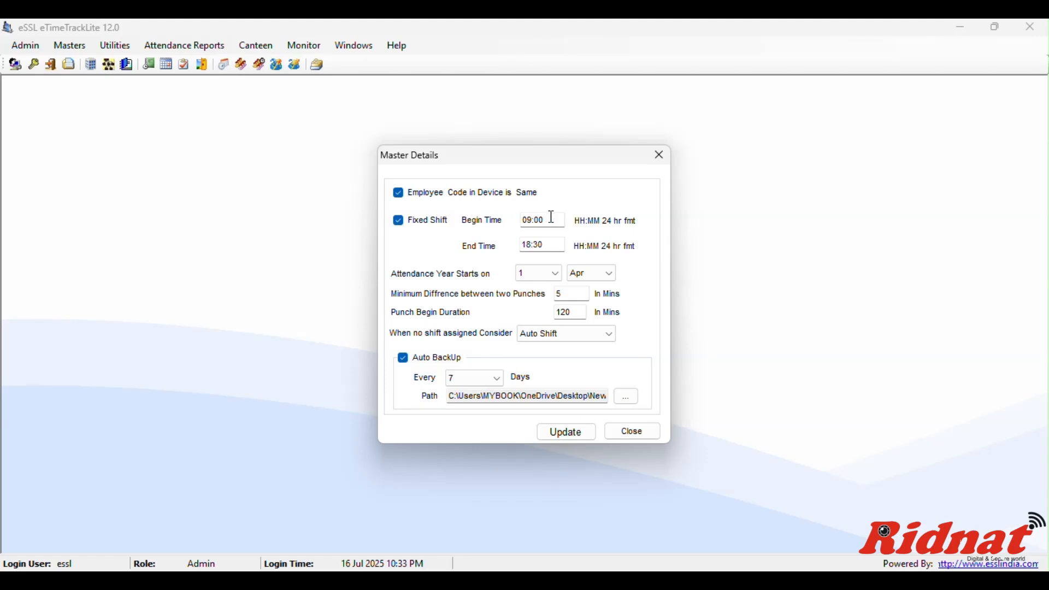
drag(575, 313, 552, 312)
drag(584, 313, 560, 313)
click(576, 313)
key(BackSpace)
key(BackSpace)
key(BackSpace)
text(60)
Step: Try Previous Day Shift as the rule for when no shift is assigned and return it to Auto Shift
click(573, 346)
click(571, 345)
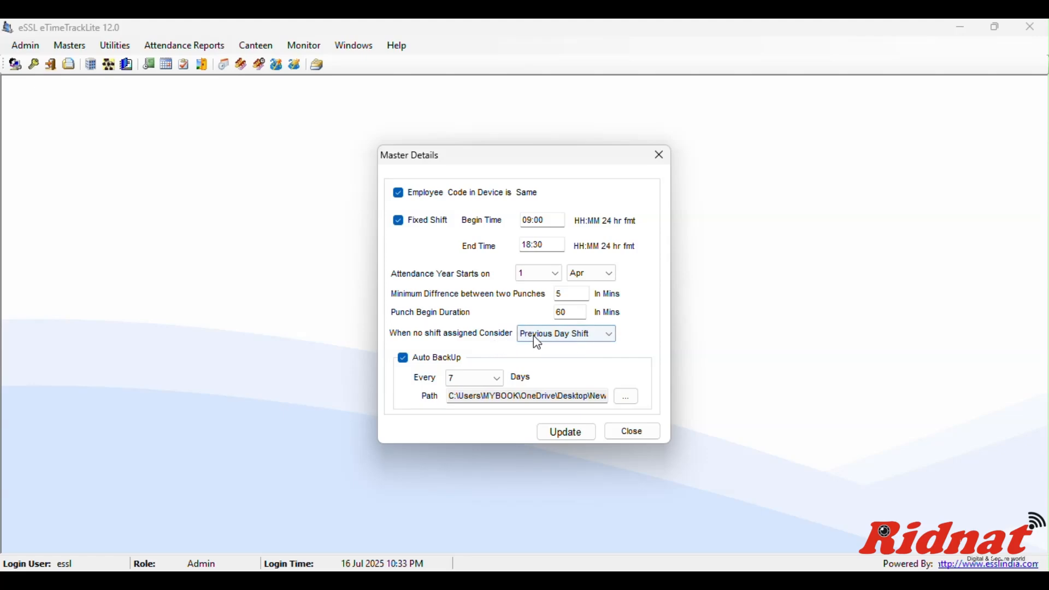
click(561, 339)
click(550, 361)
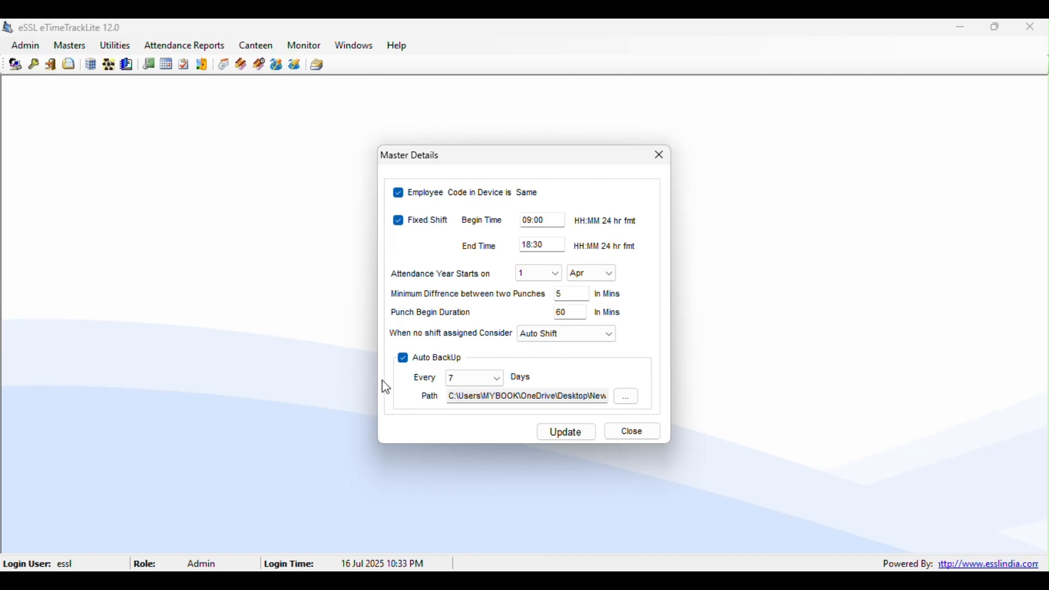
Step: Keep Auto BackUp enabled and set it to run every 10 days
click(403, 360)
click(404, 359)
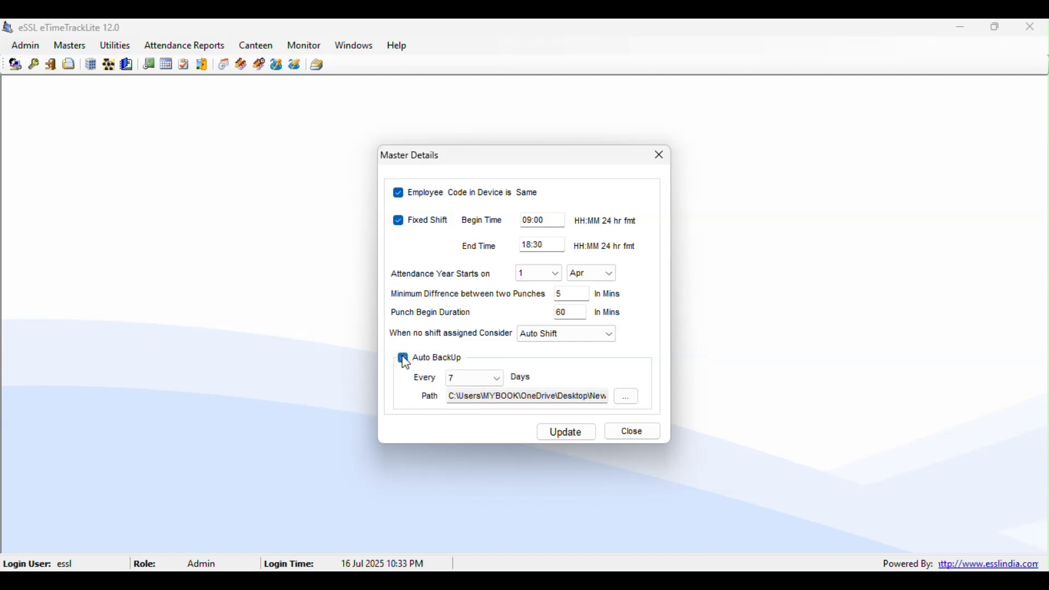
click(506, 384)
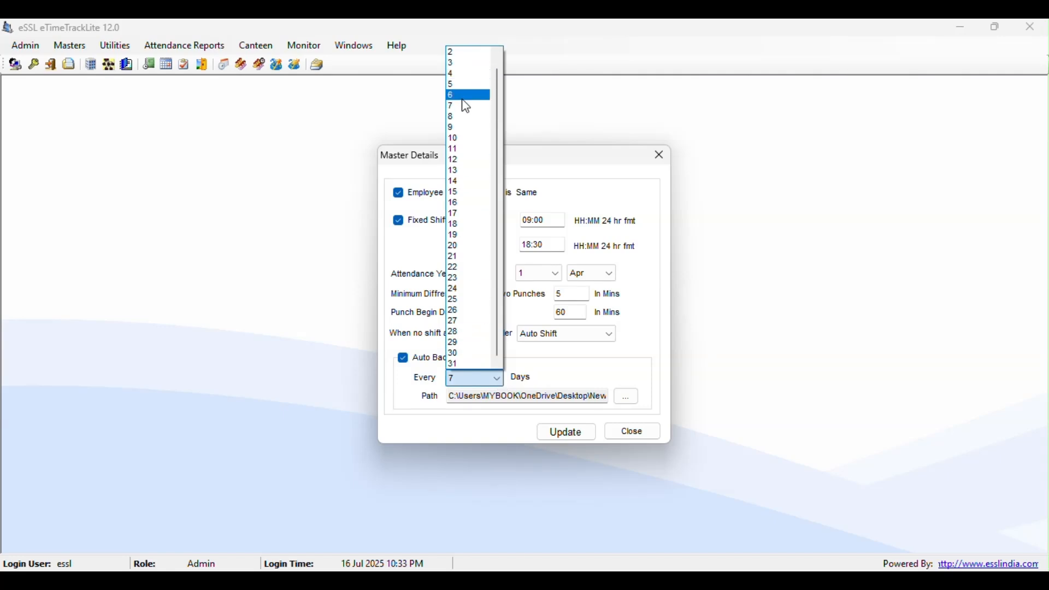
scroll(468, 109, up, 1)
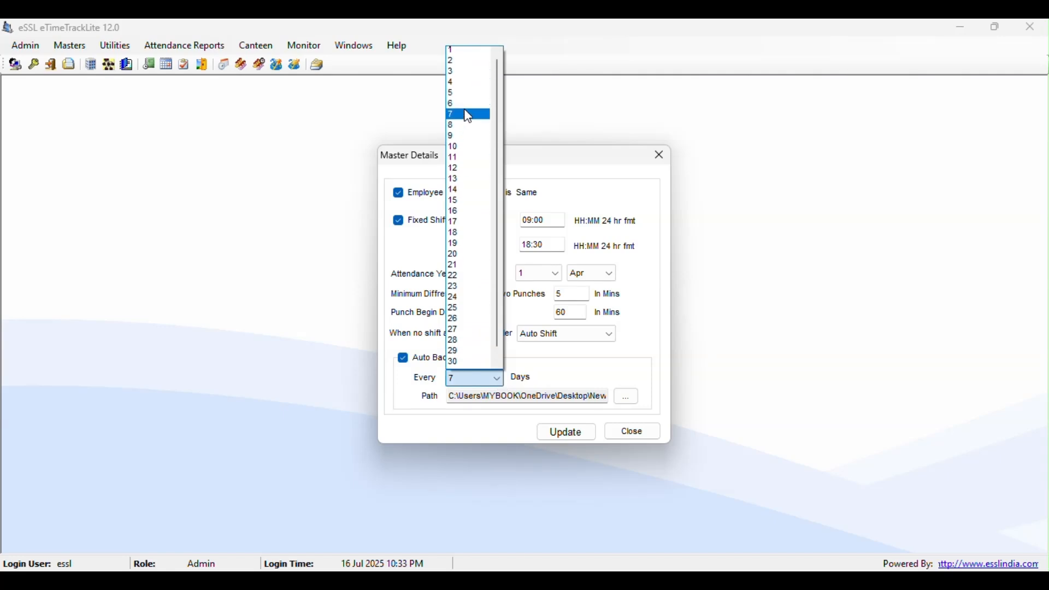
click(462, 150)
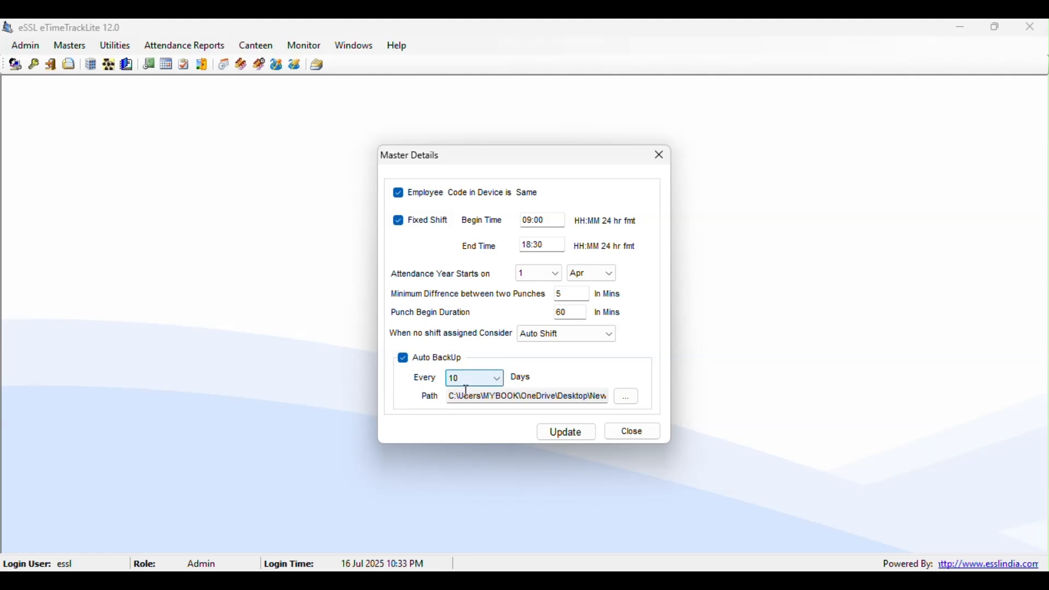
Step: Create a desktop folder named "essl database backup", use it as the auto backup path, and update the master settings
click(627, 401)
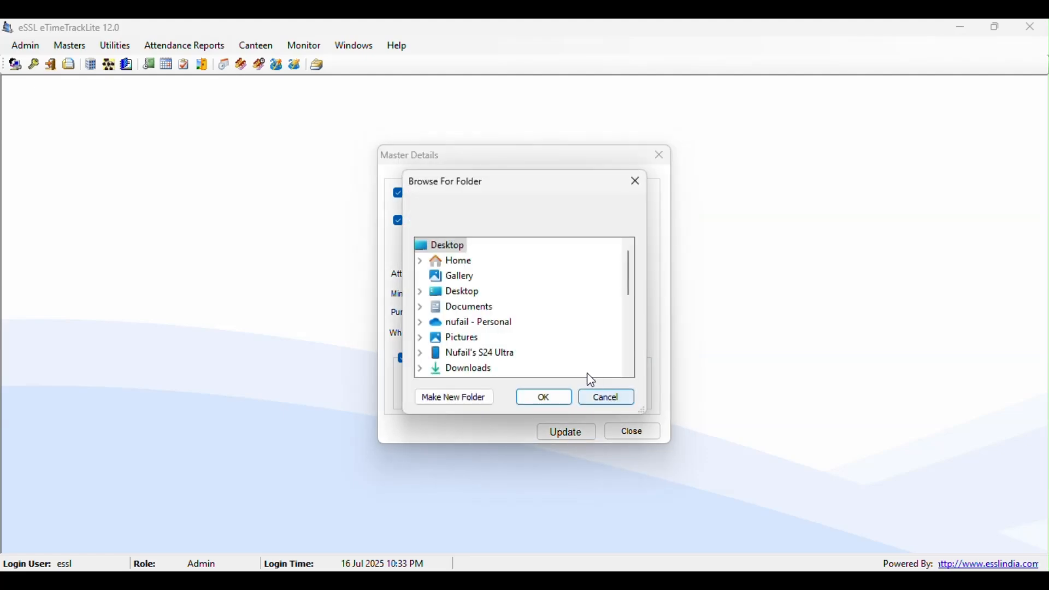
click(468, 399)
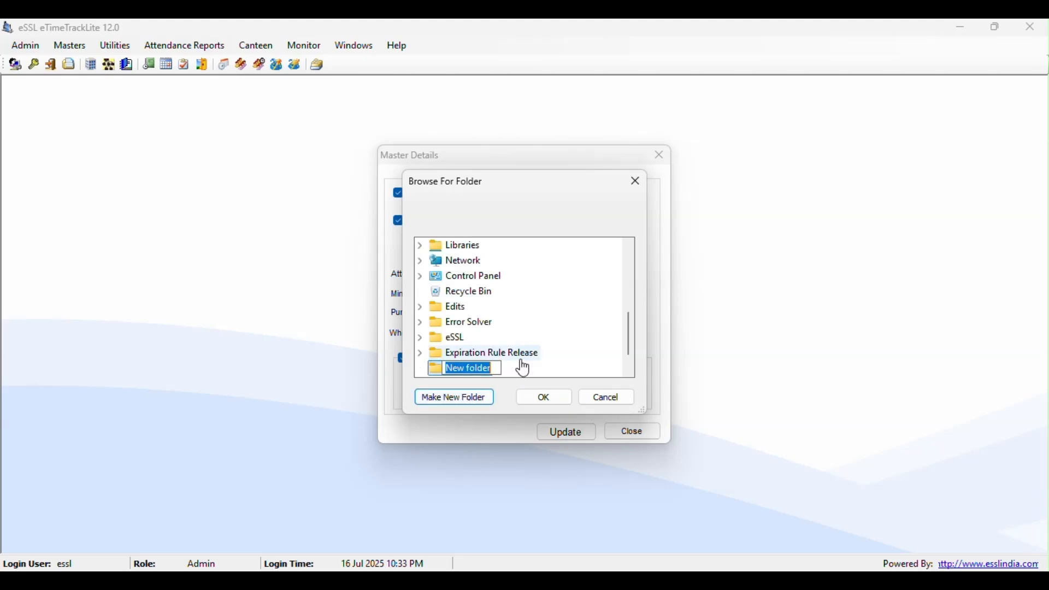
text(essl database back)
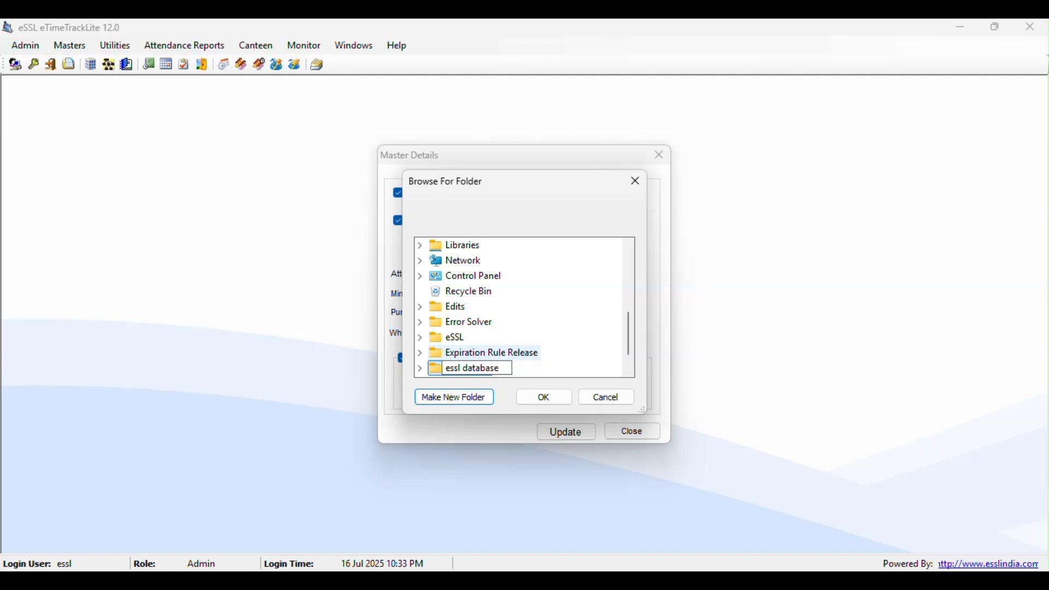
text(up)
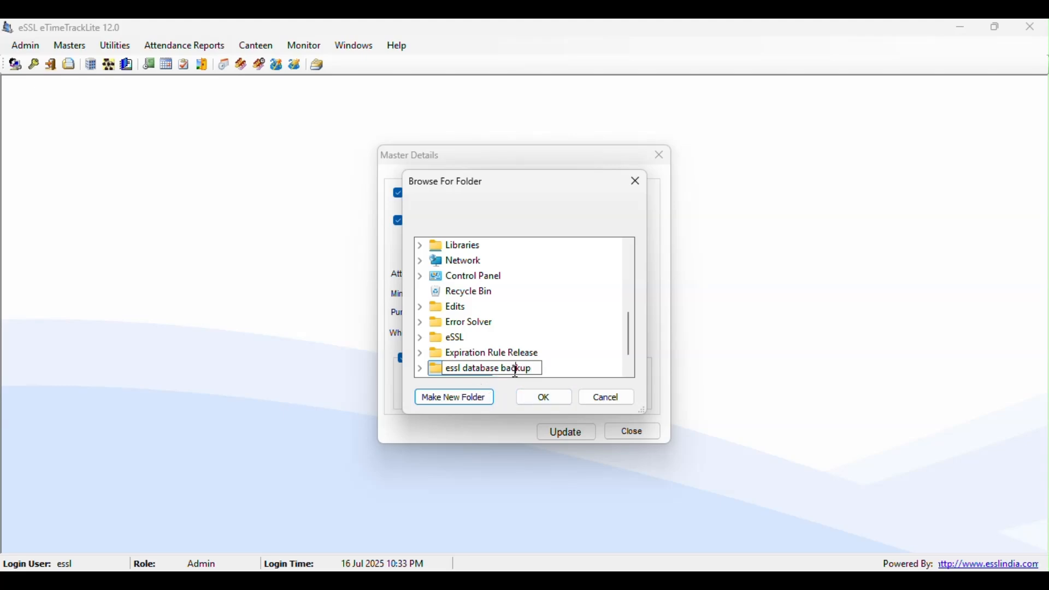
click(539, 398)
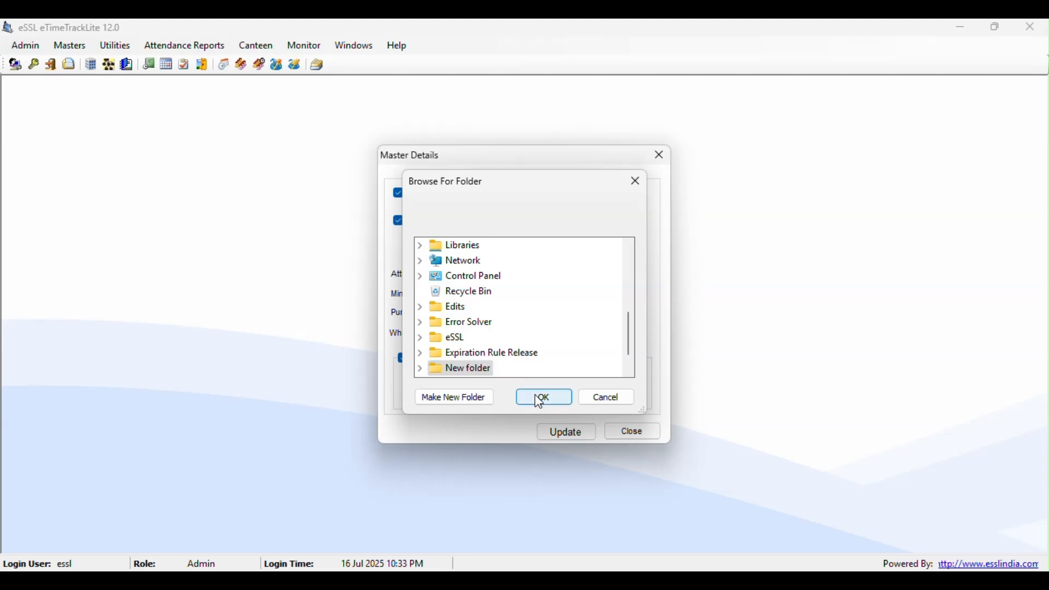
click(541, 399)
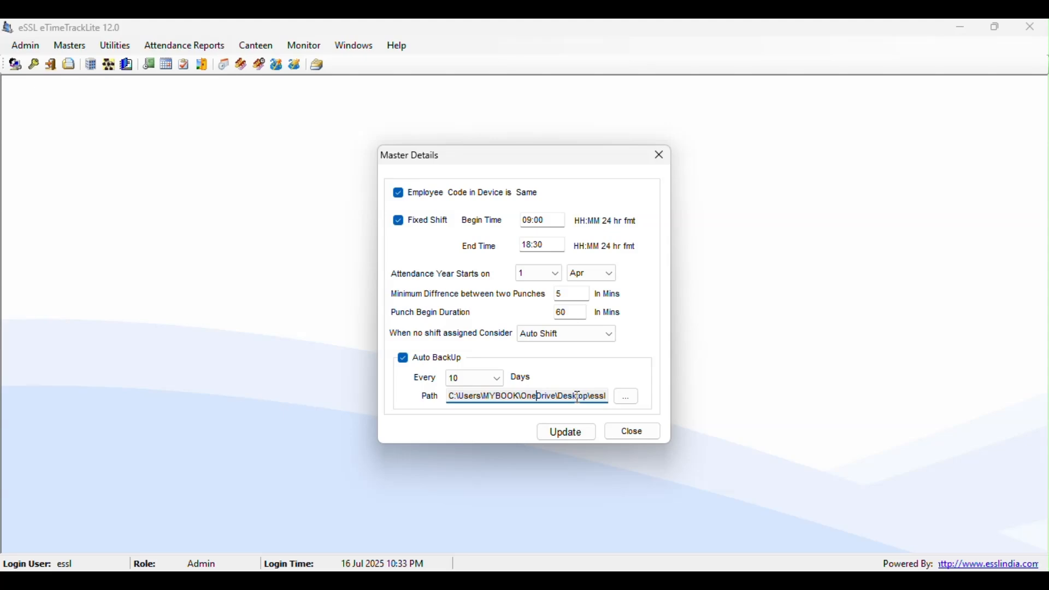
click(570, 431)
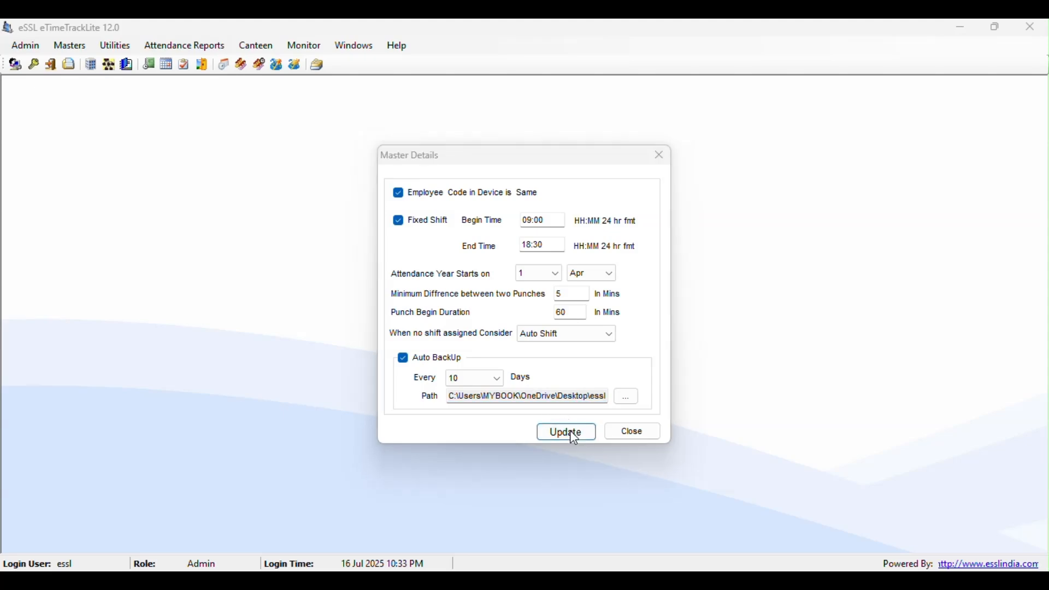